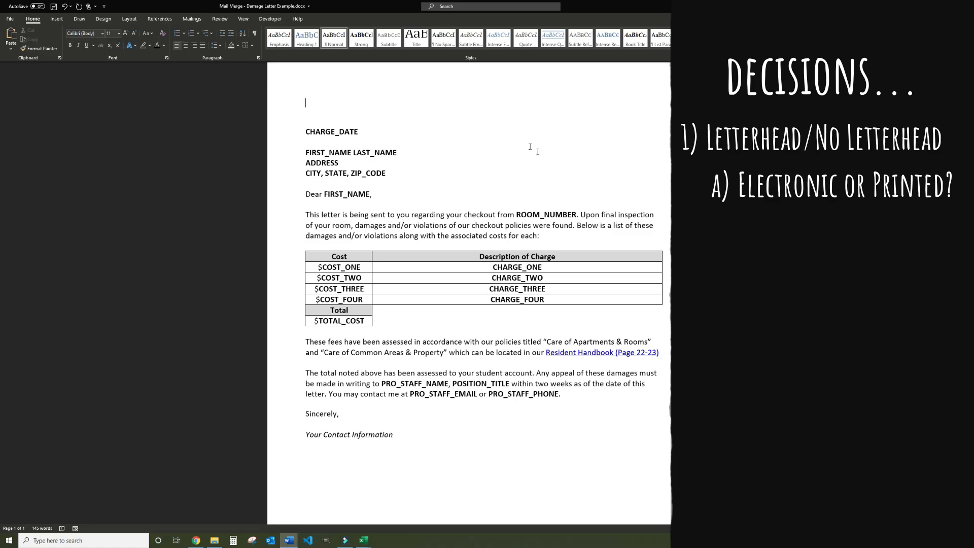
- Examine the damage letter's blank letterhead and footer areas and its placeholders for charge date, name and address
left_click(307, 101)
left_click_drag(318, 112, 320, 124)
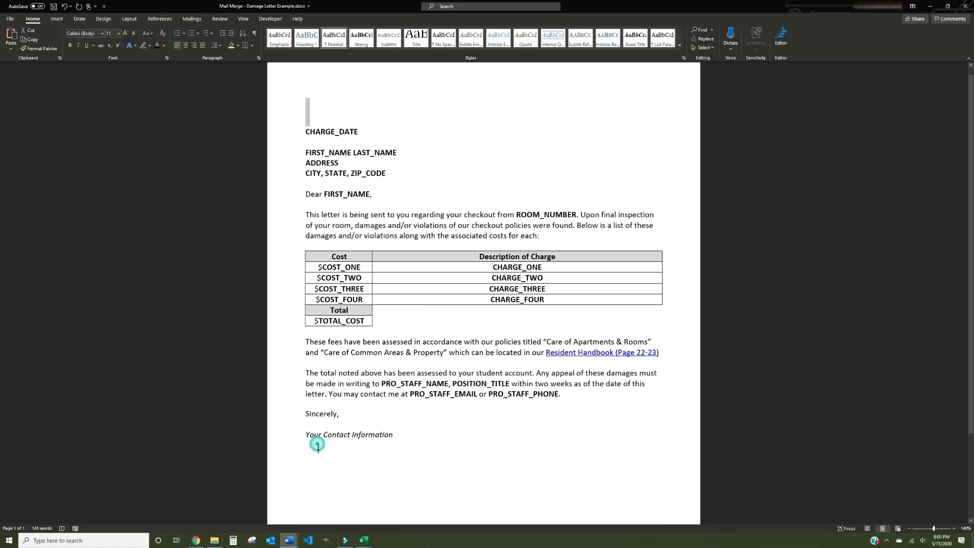
left_click_drag(316, 445, 325, 519)
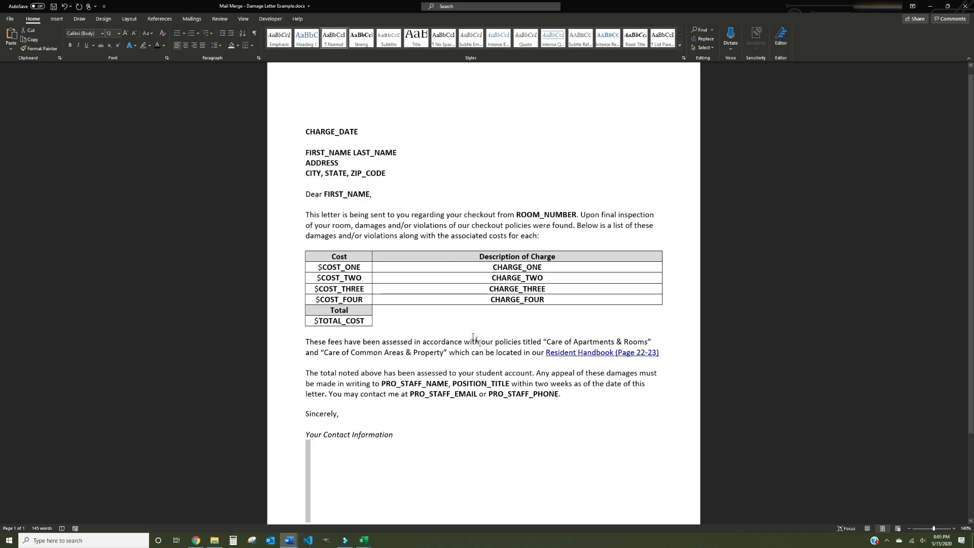
left_click(306, 132)
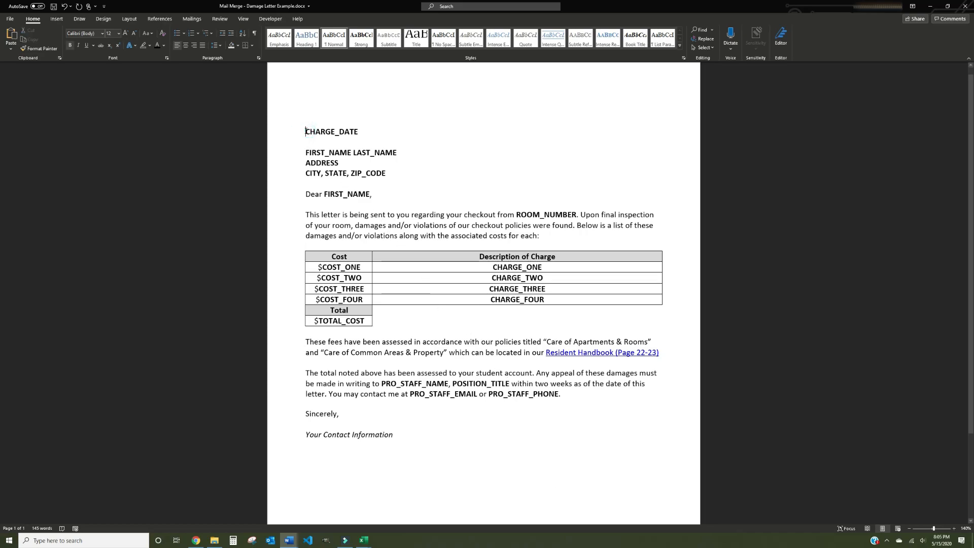
left_click_drag(306, 132, 366, 139)
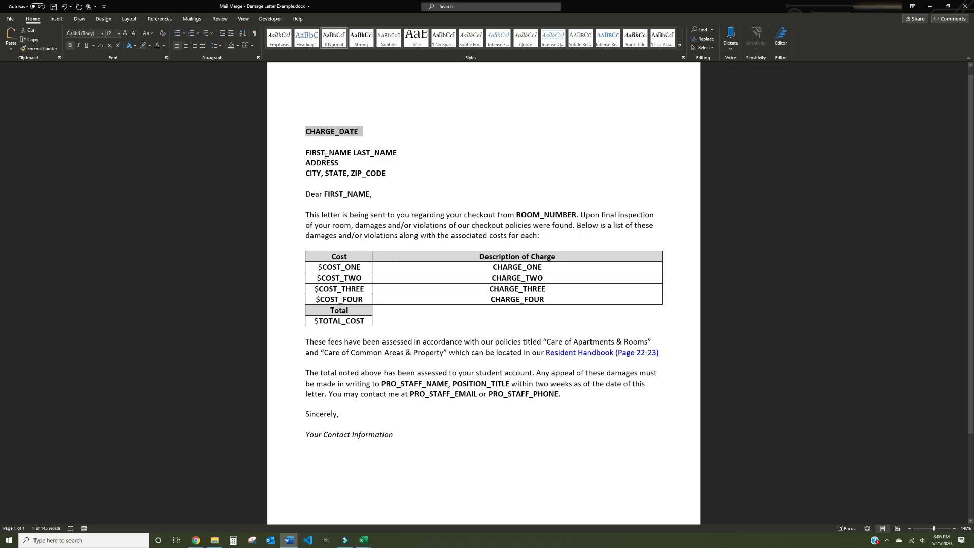
left_click_drag(306, 152, 354, 153)
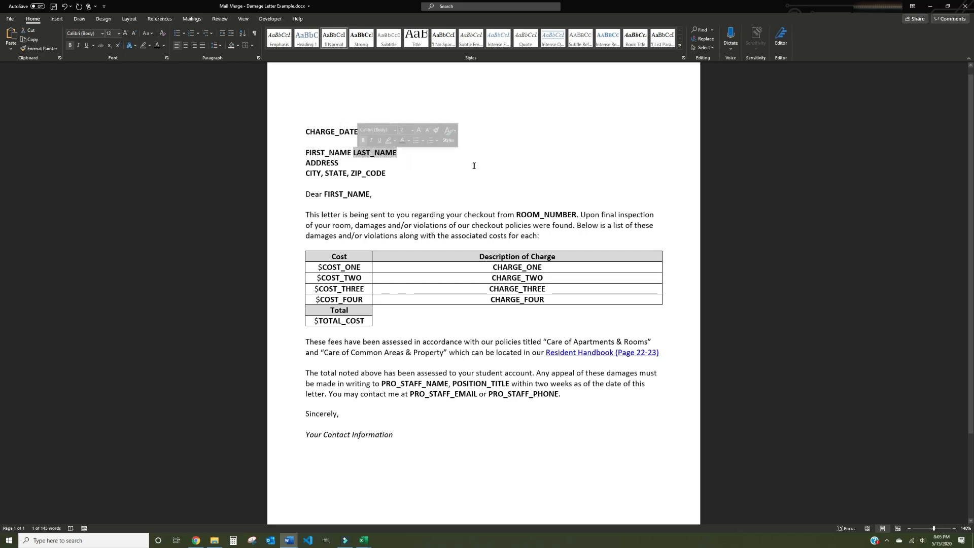
left_click_drag(346, 163, 285, 166)
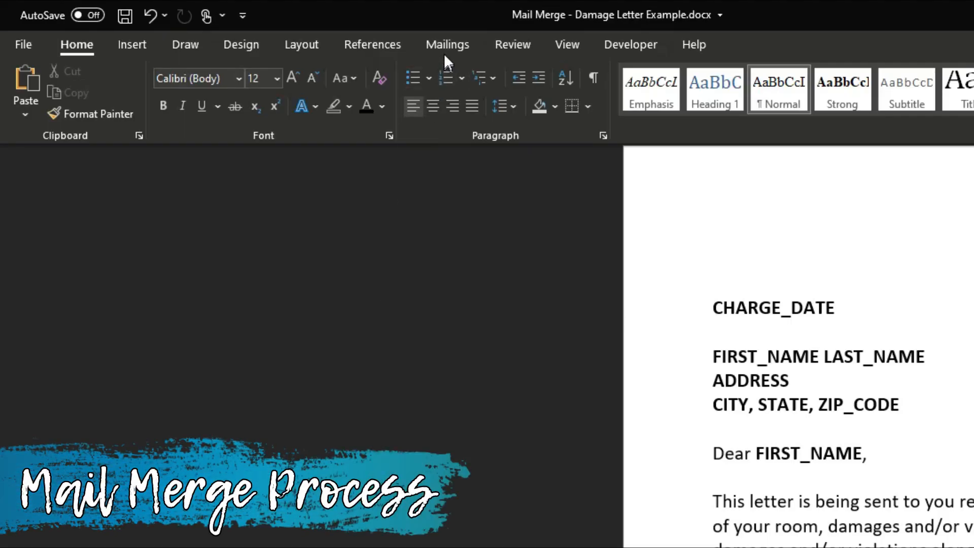
- Start the Step-by-Step Mail Merge Wizard for letters, use the current document, and proceed to recipient selection
left_click(447, 45)
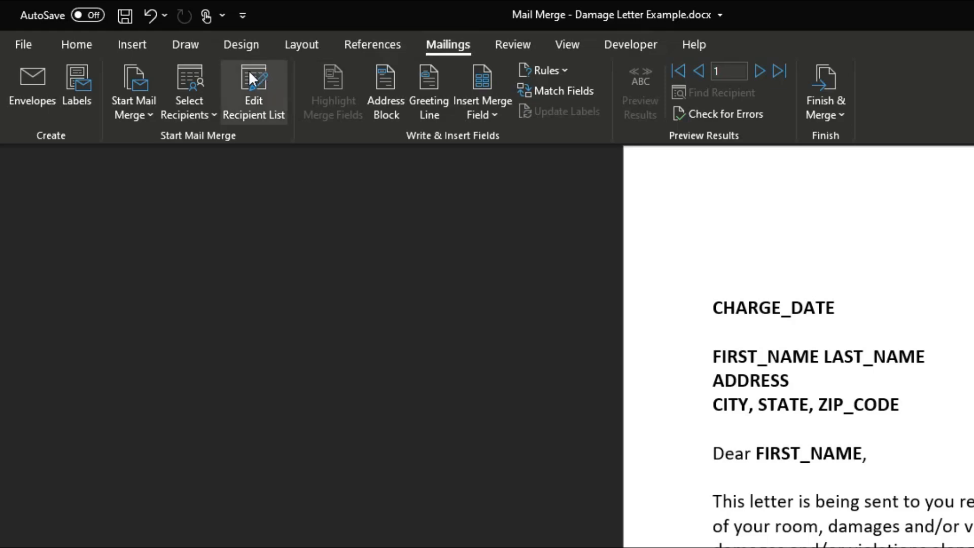
left_click(135, 113)
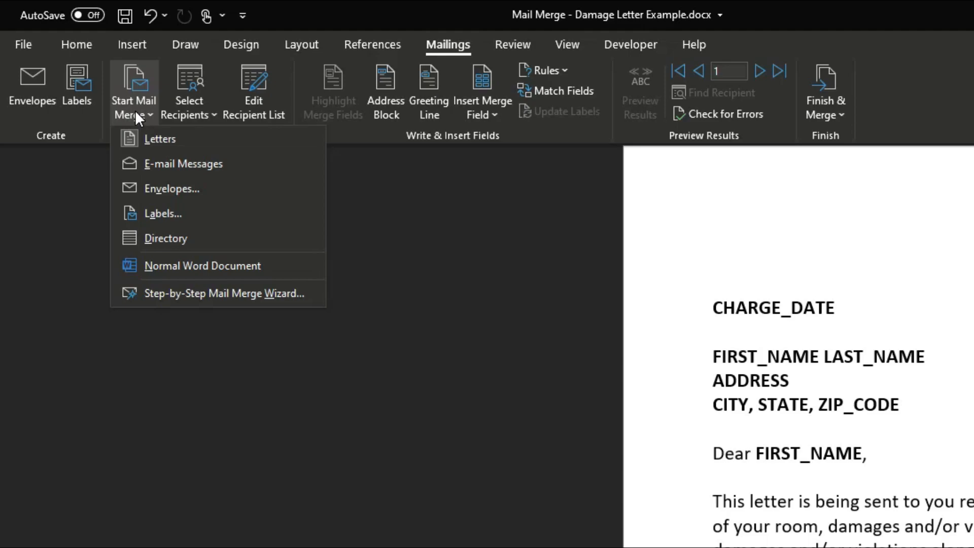
left_click(230, 294)
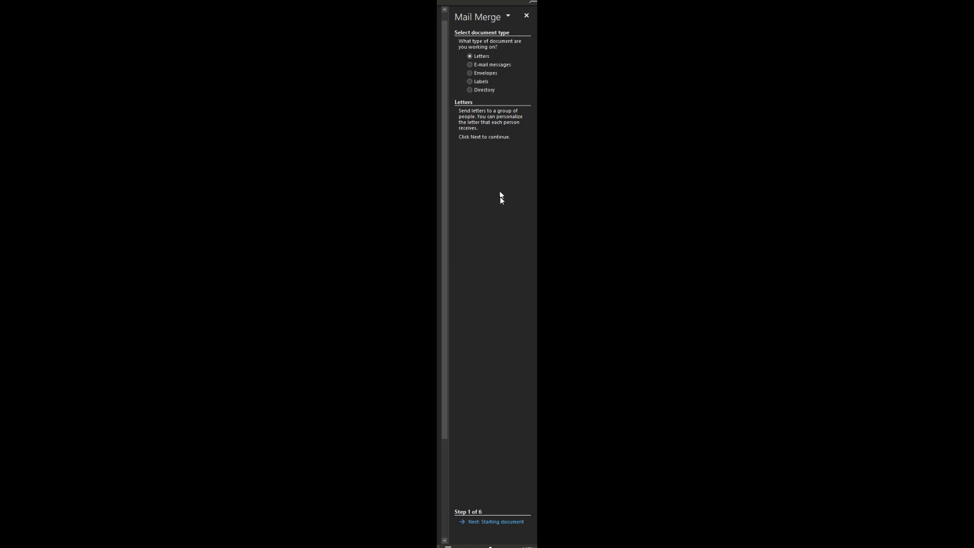
left_click(492, 523)
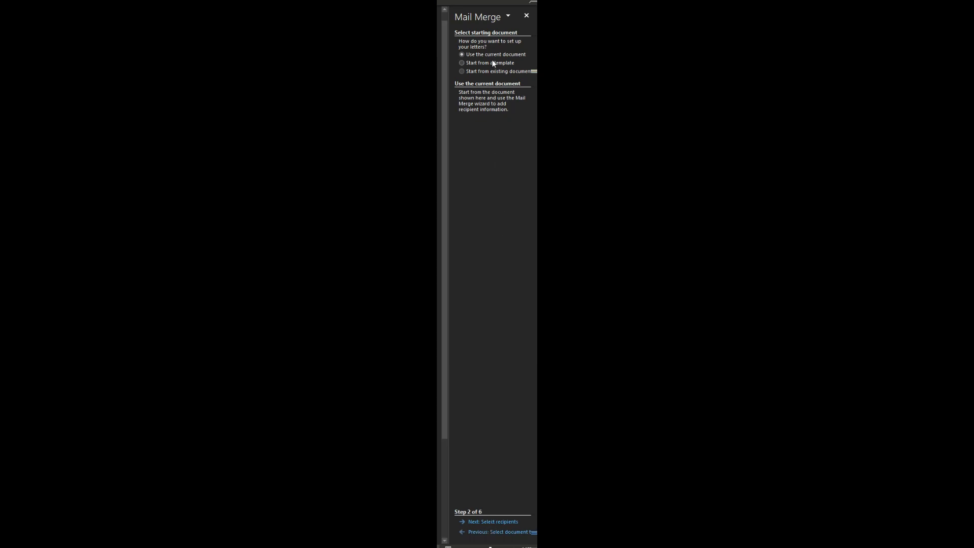
left_click(488, 523)
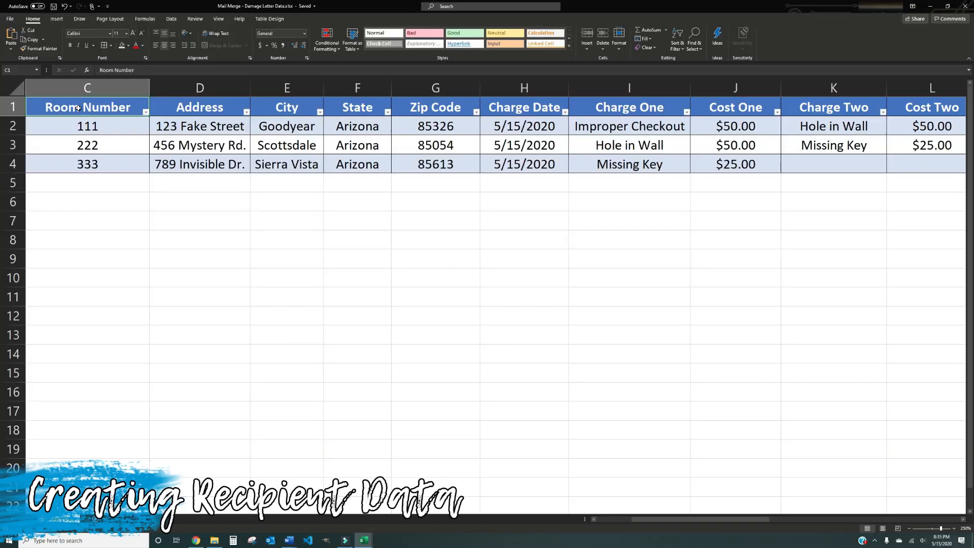
- Switch to Excel, review the column headers and resident records on the Resident Data sheet, and save the workbook
left_click_drag(78, 108, 721, 105)
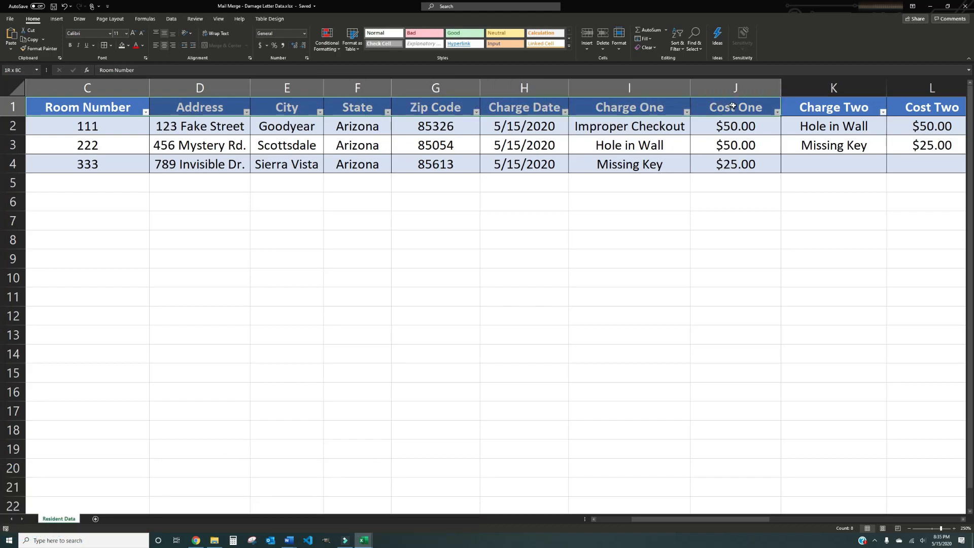
left_click_drag(101, 130, 756, 165)
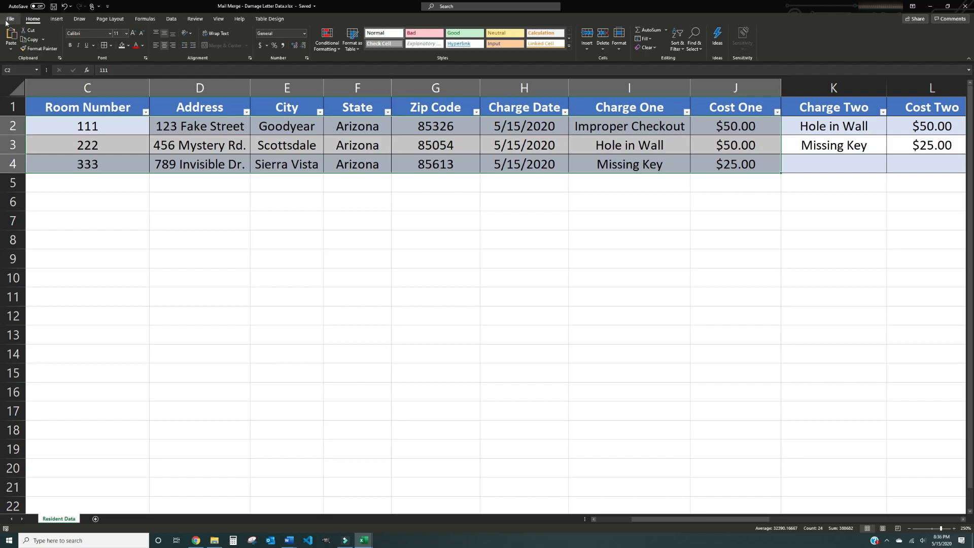
left_click(54, 7)
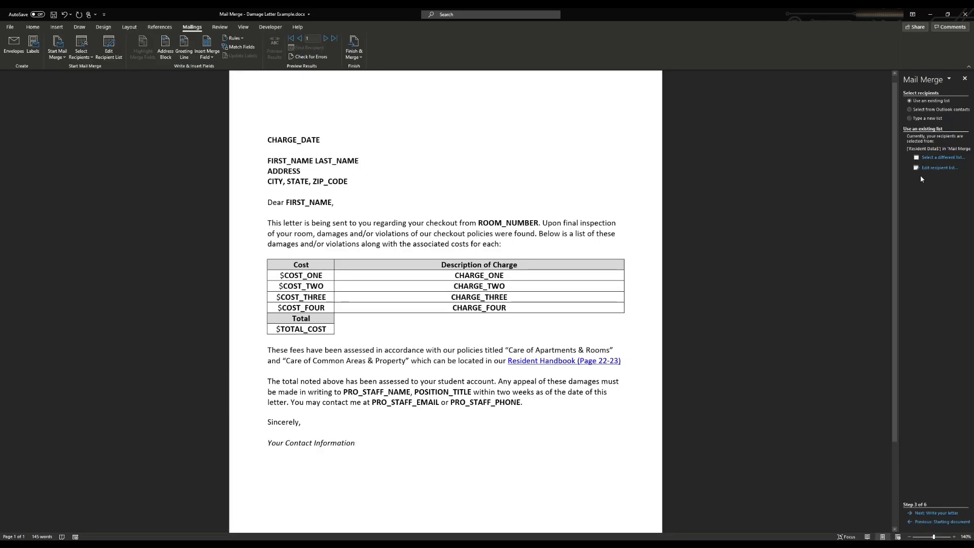
- Select the 'Resident Data$' table as the merge's recipient list, with its first row as column headers
left_click(928, 158)
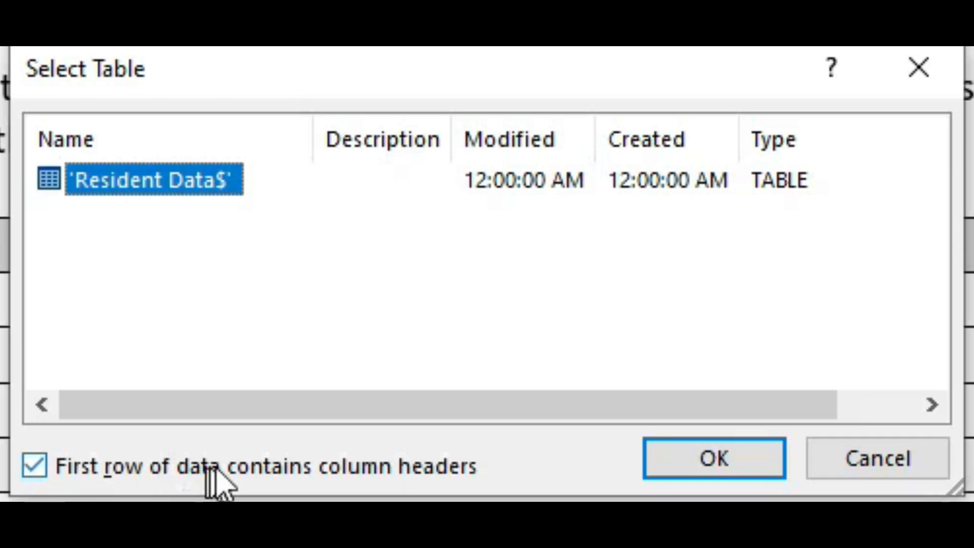
left_click(729, 469)
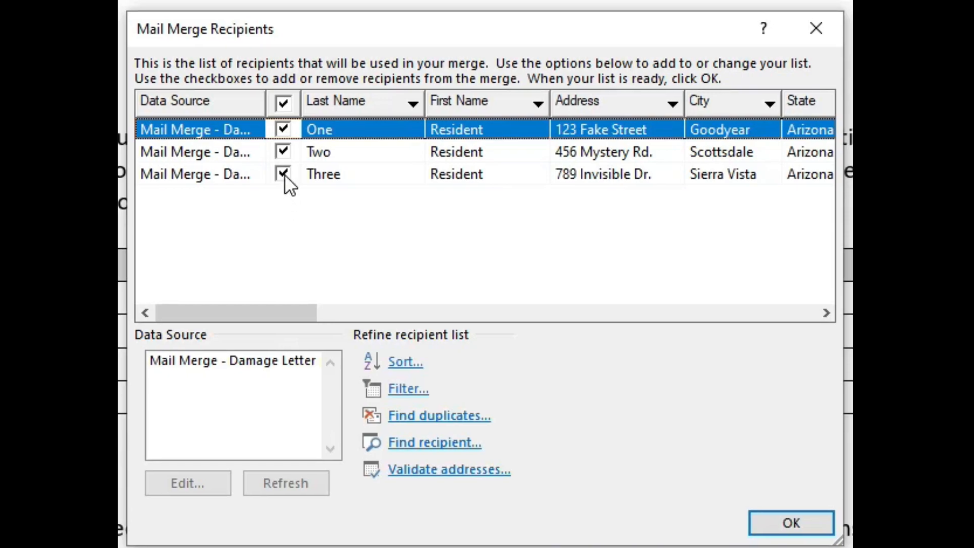
left_click(285, 175)
left_click(282, 151)
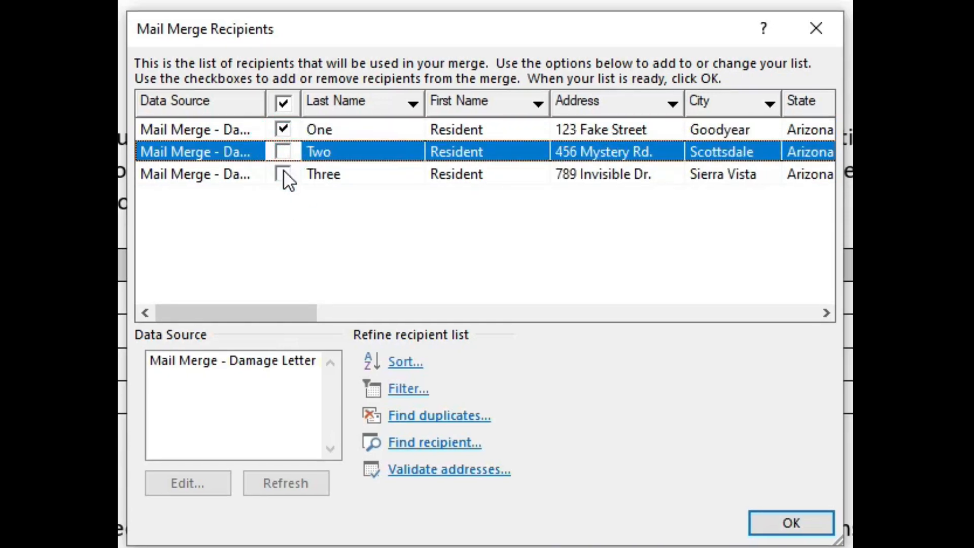
left_click(283, 171)
left_click(283, 152)
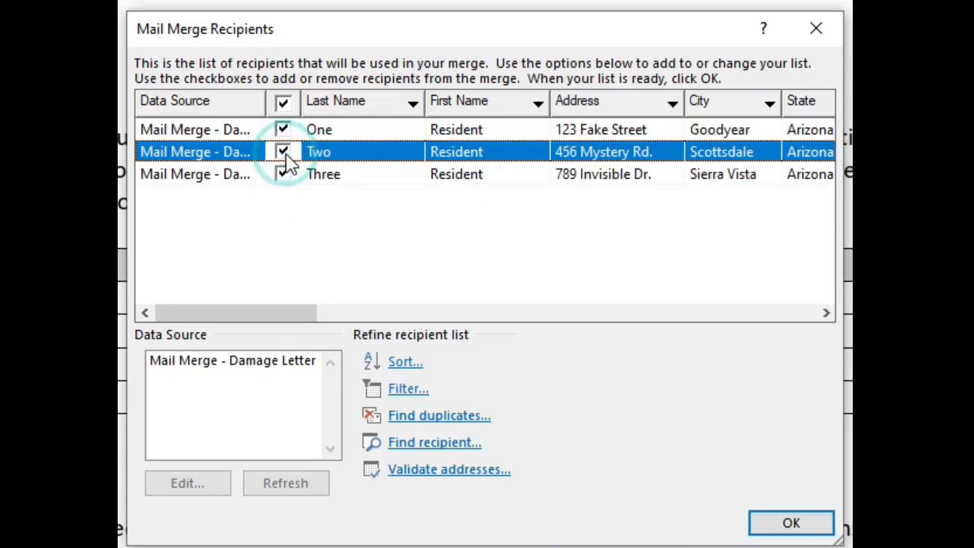
left_click(315, 208)
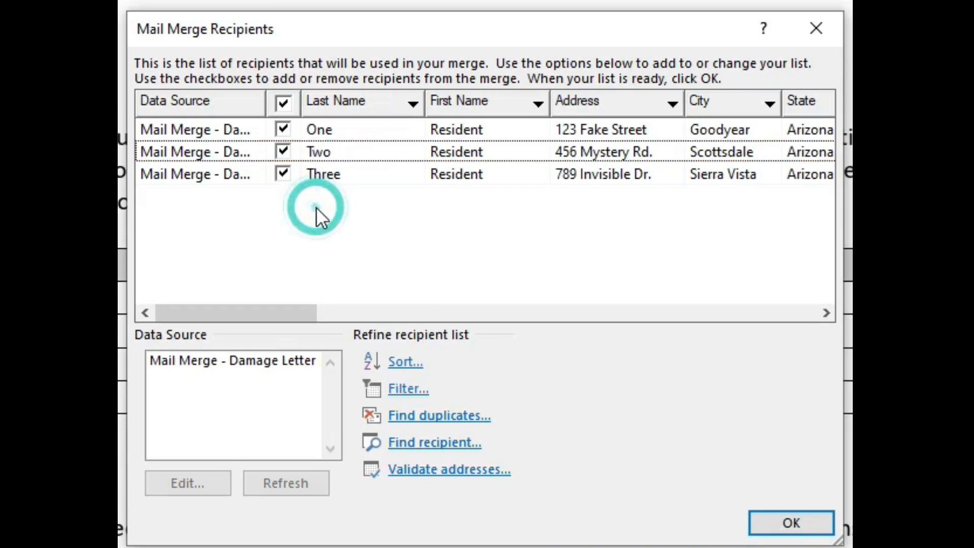
- Accept the merge recipient list with all three residents included
left_click(785, 523)
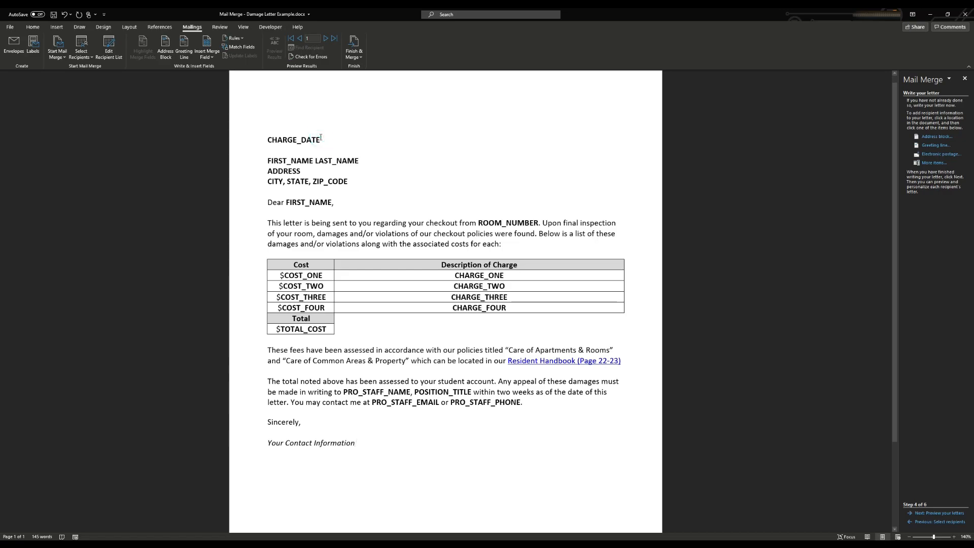
- Replace the CHARGE_DATE placeholder with the Charge Date merge field and restore the blank line below it
left_click_drag(322, 138, 284, 138)
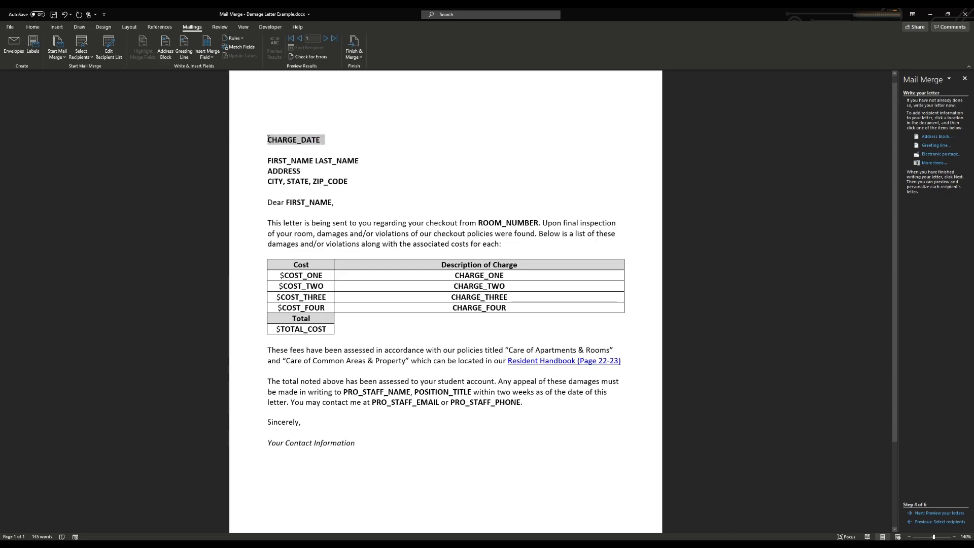
key("Delete")
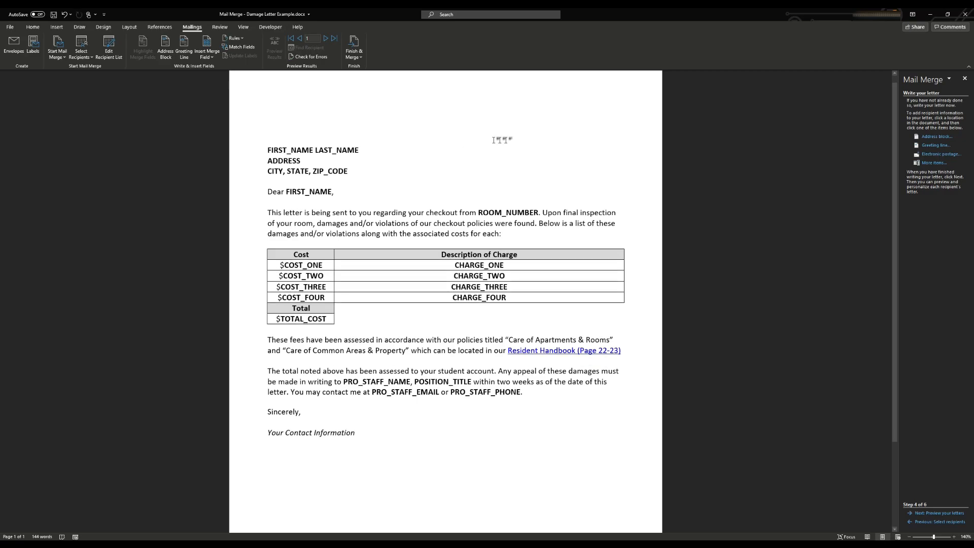
left_click(935, 163)
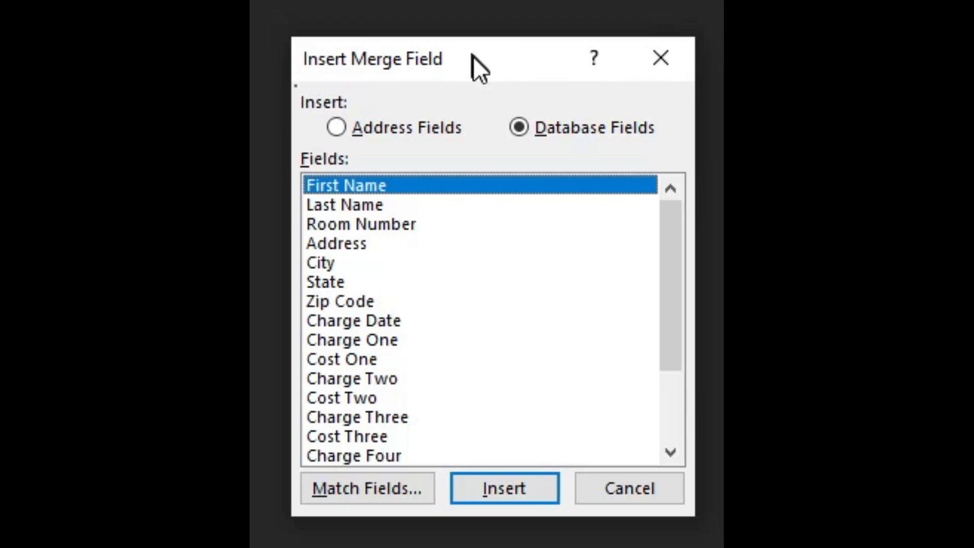
left_click(404, 320)
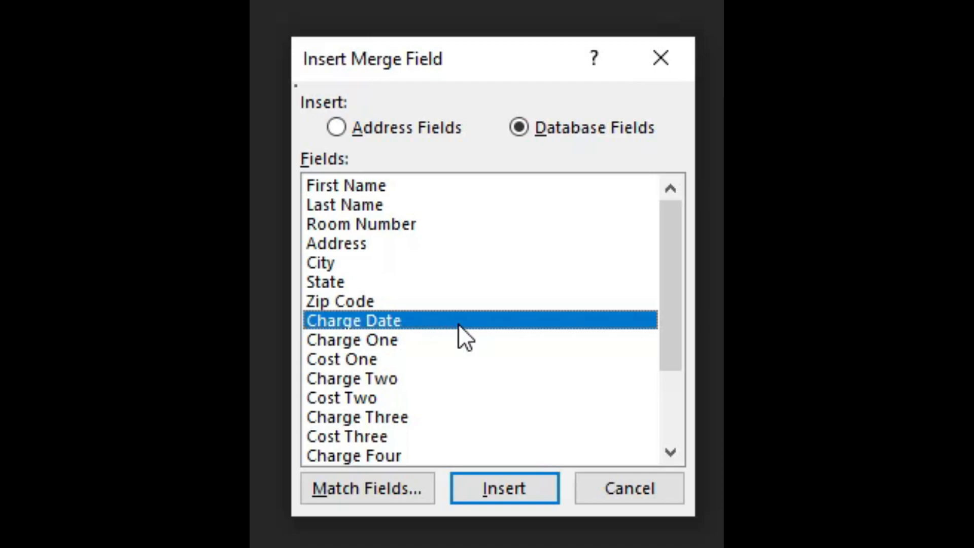
left_click(540, 486)
left_click(329, 144)
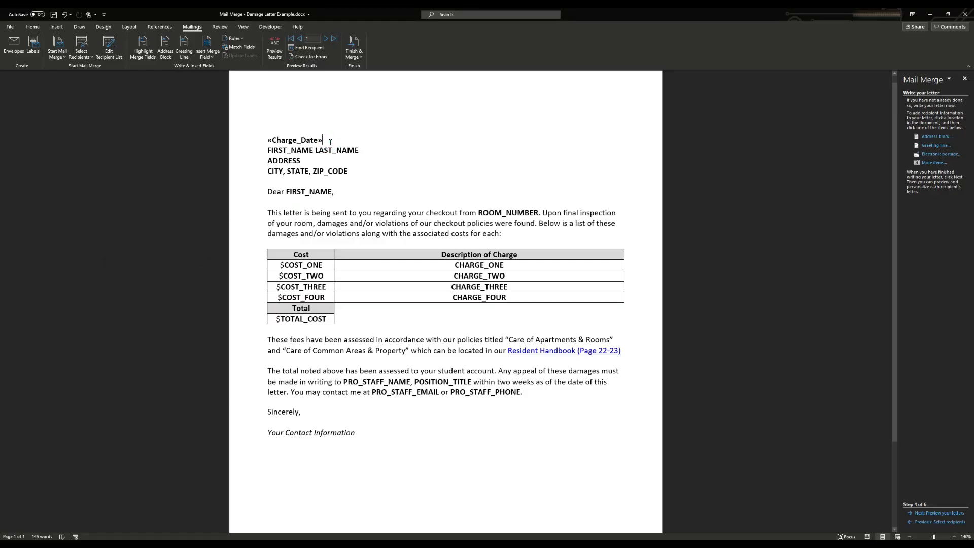
key("Return")
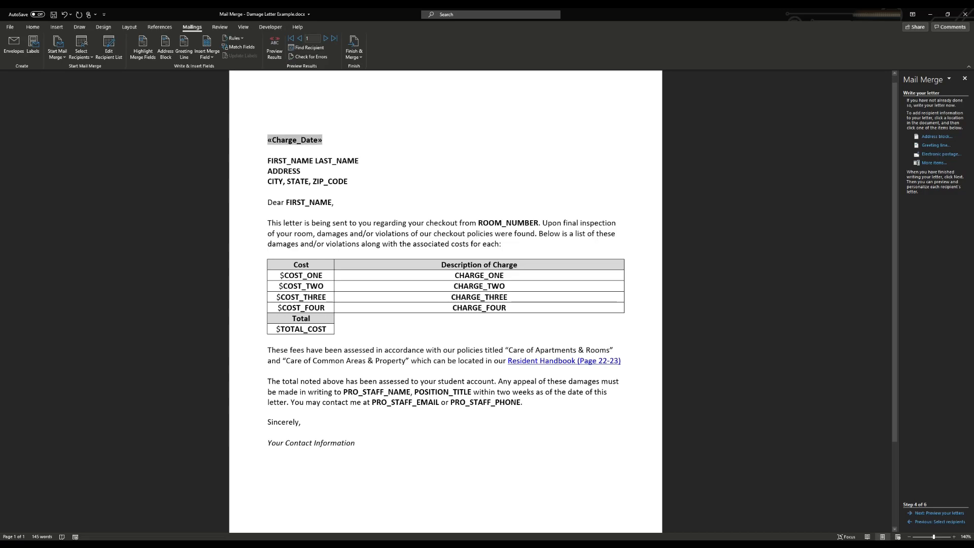
key("Up")
key("BackSpace")
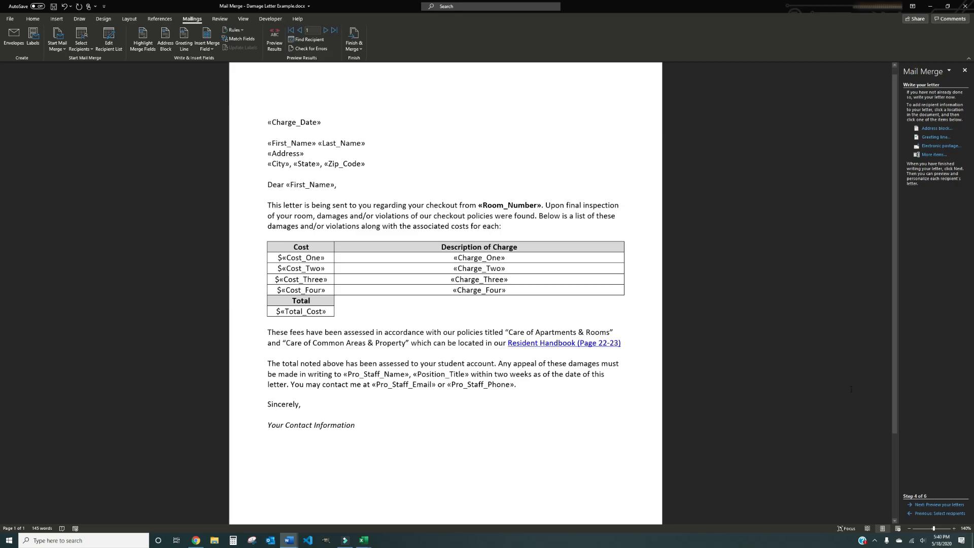
- Preview the merged letters for all three recipients
left_click(934, 505)
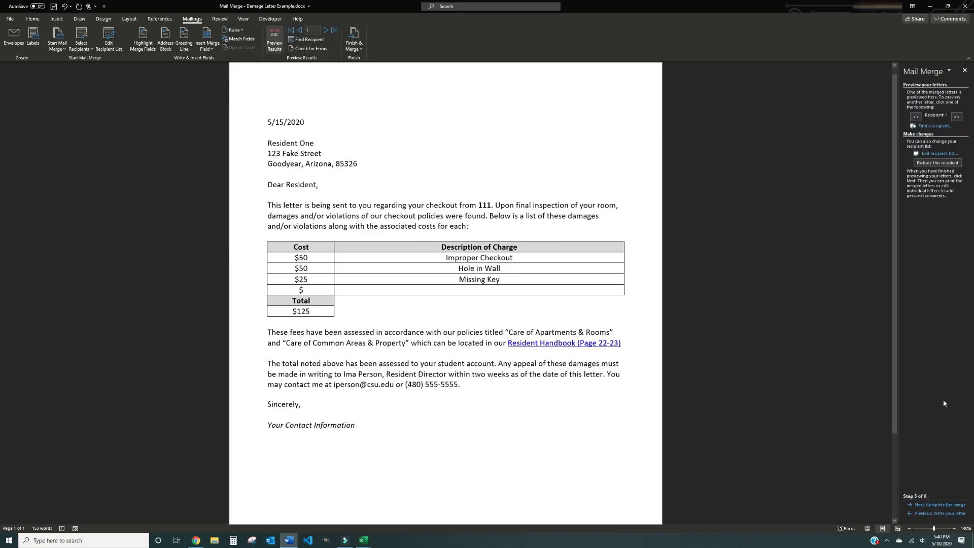
left_click(956, 118)
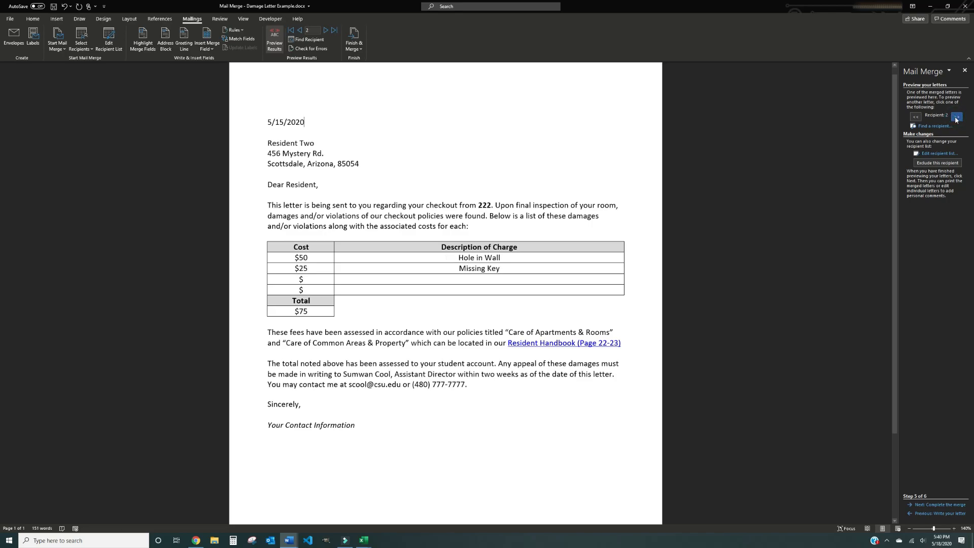
left_click(956, 118)
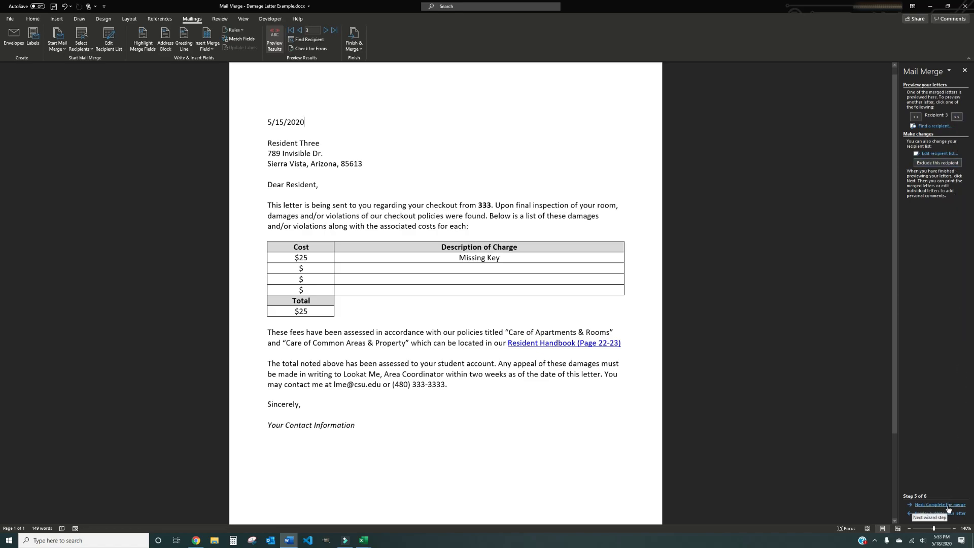
- Proceed to completing the merge and open the print options for the merged letters
left_click(949, 506)
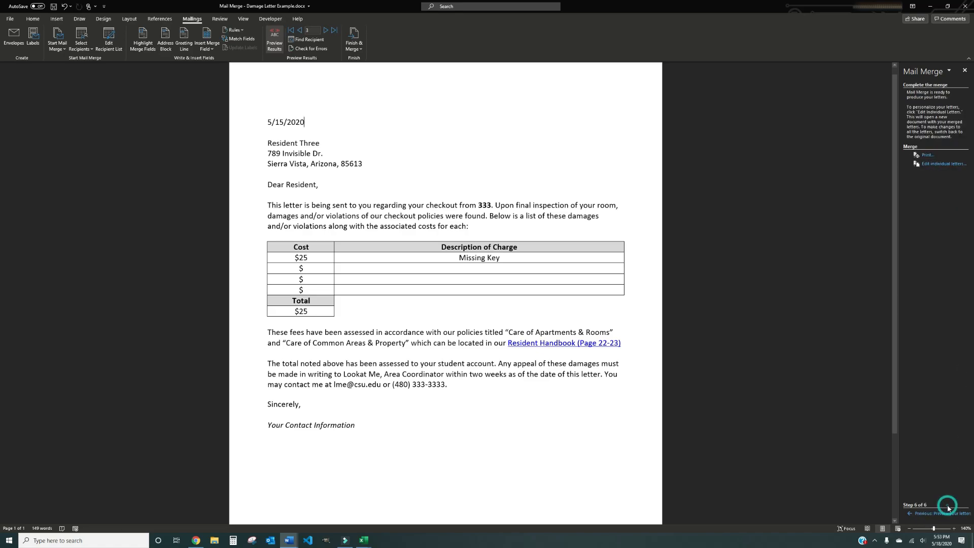
left_click(930, 159)
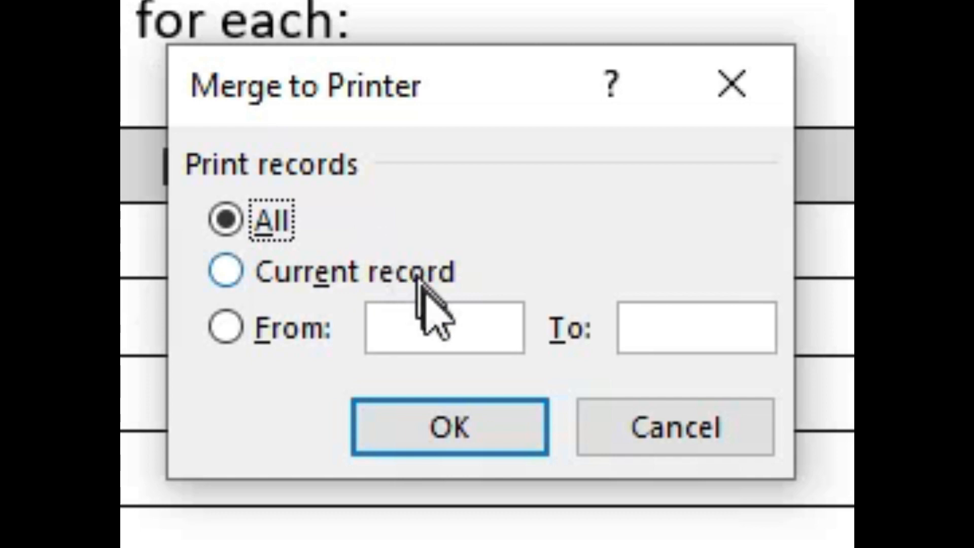